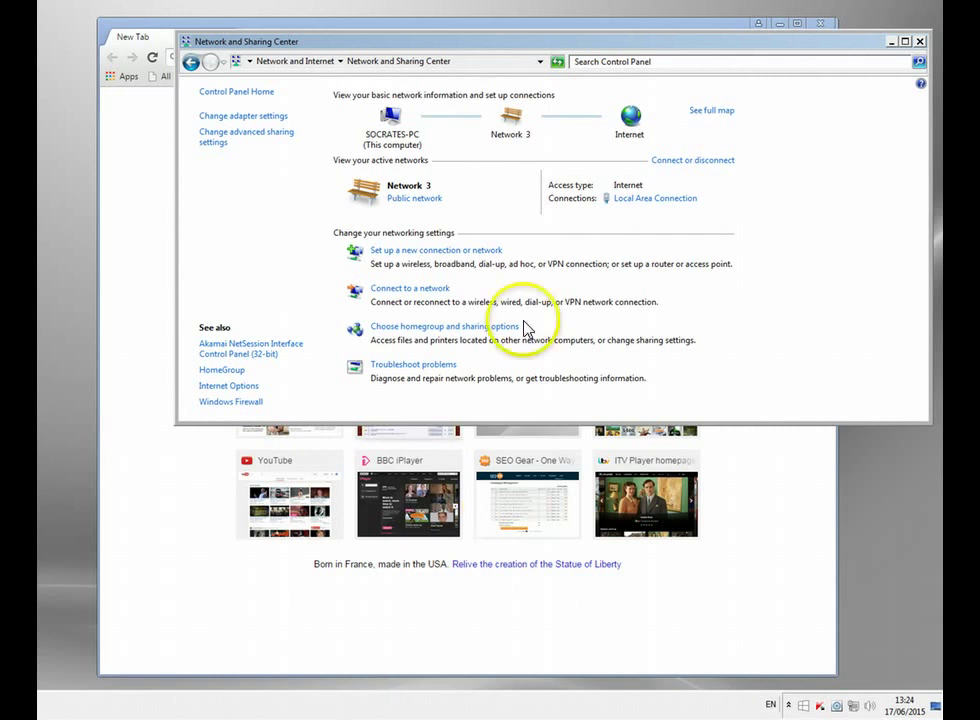
Inspect the Internet Protocol Version 4 (TCP/IPv4) properties of the Local Area Connection
{"action": "left_click", "coordinate": [650, 201]}
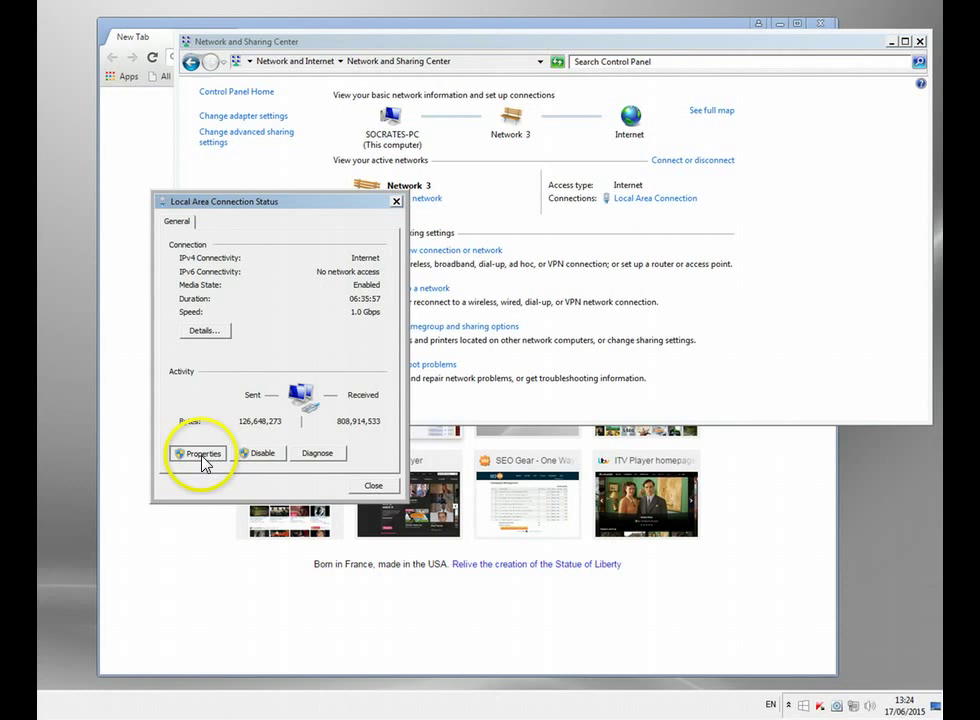
{"action": "key", "text": "End"}
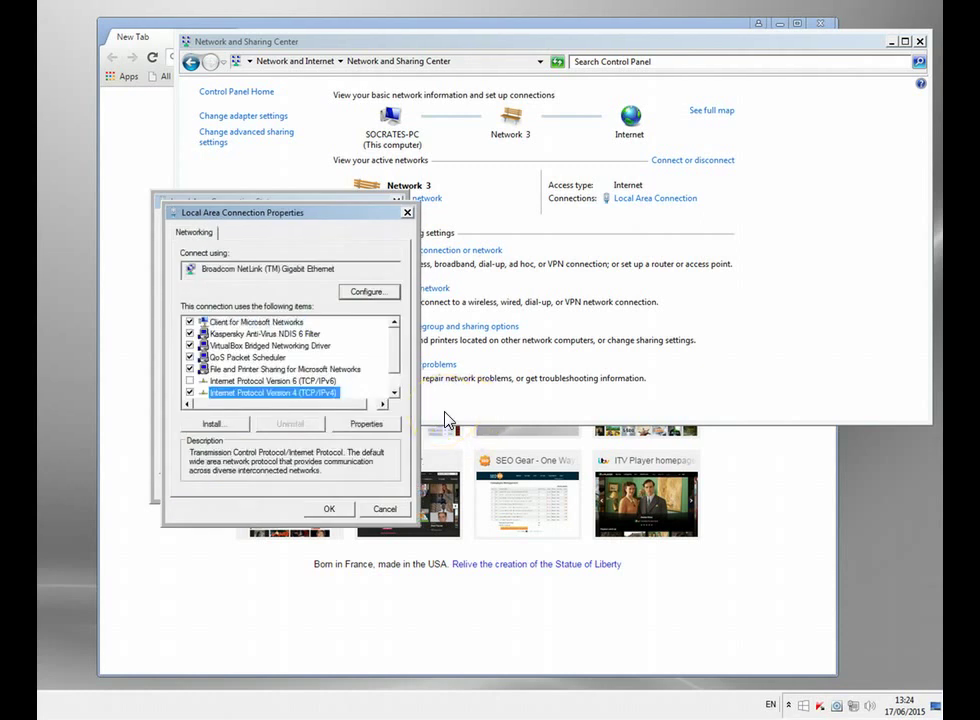
{"action": "key", "text": "alt+r"}
{"action": "left_click", "coordinate": [466, 551]}
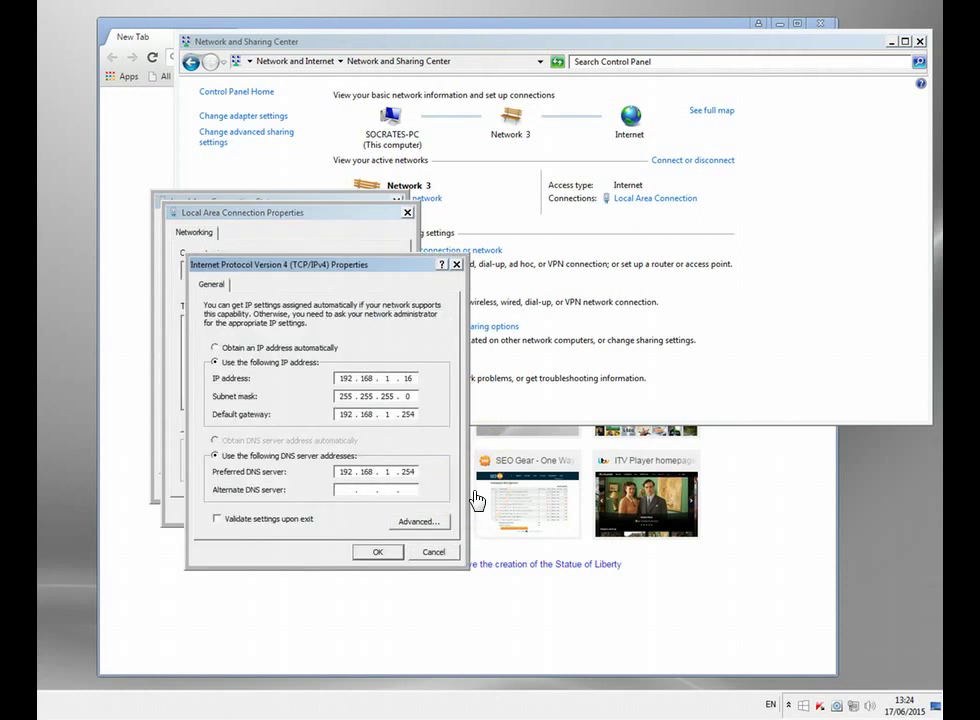
{"action": "left_click", "coordinate": [433, 394]}
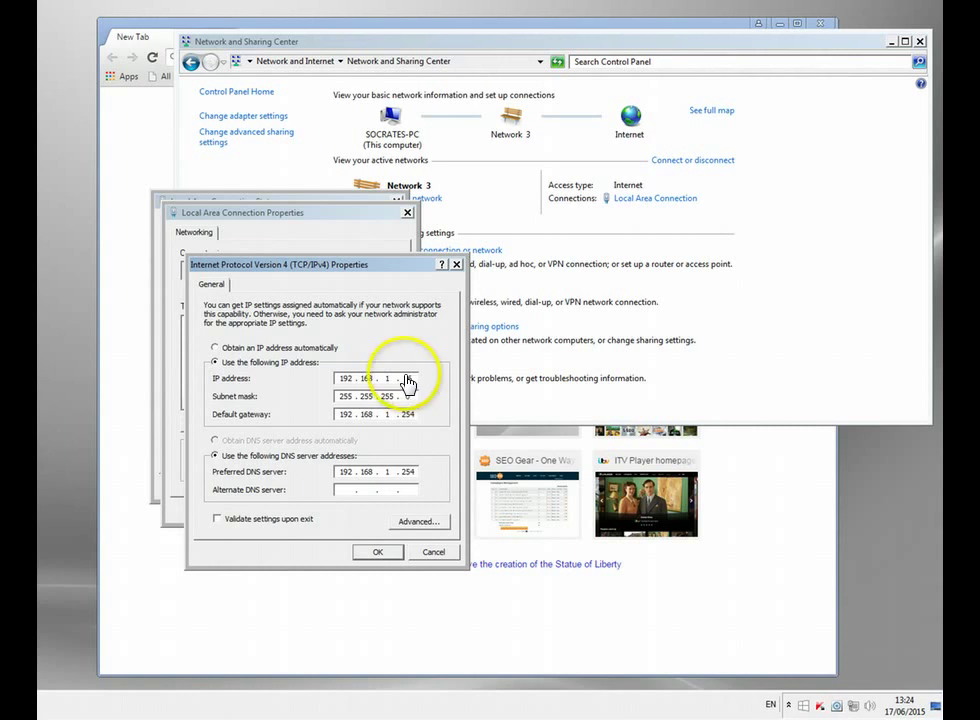
Close the IPv4 and Local Area Connection dialogs without changing any settings, and close the Network and Sharing Center
{"action": "left_click", "coordinate": [445, 562]}
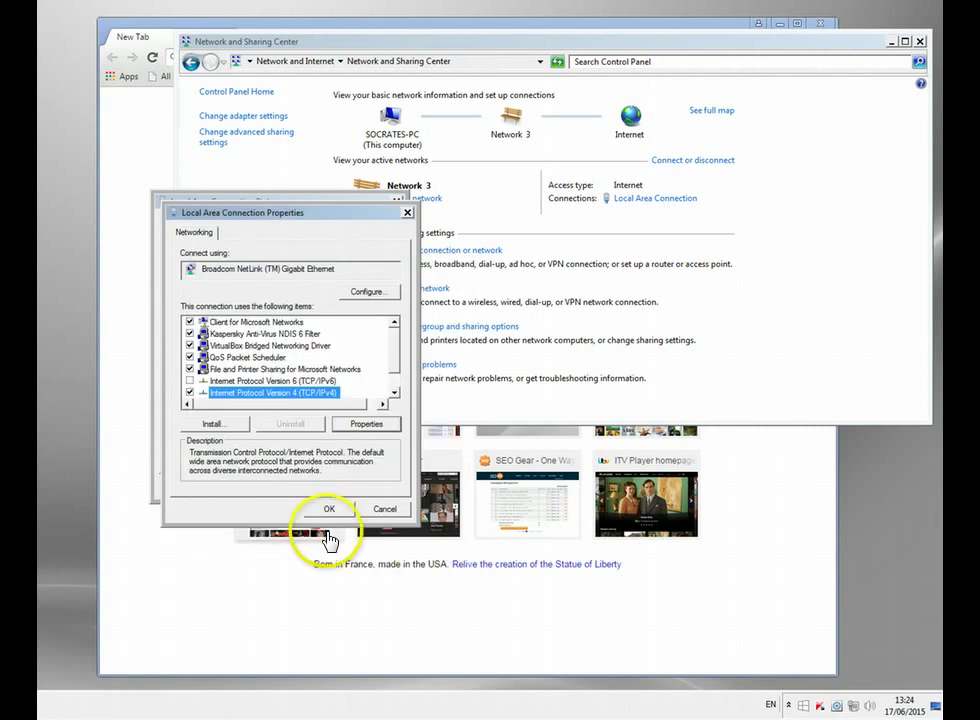
{"action": "left_click", "coordinate": [330, 512]}
{"action": "left_click", "coordinate": [370, 487]}
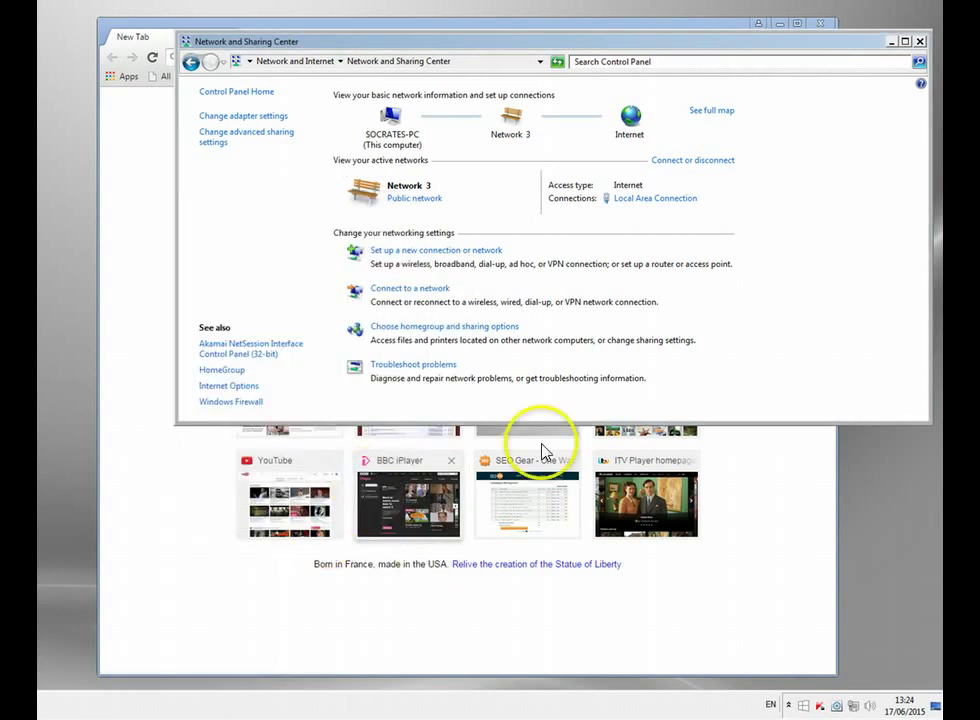
{"action": "left_click", "coordinate": [920, 43]}
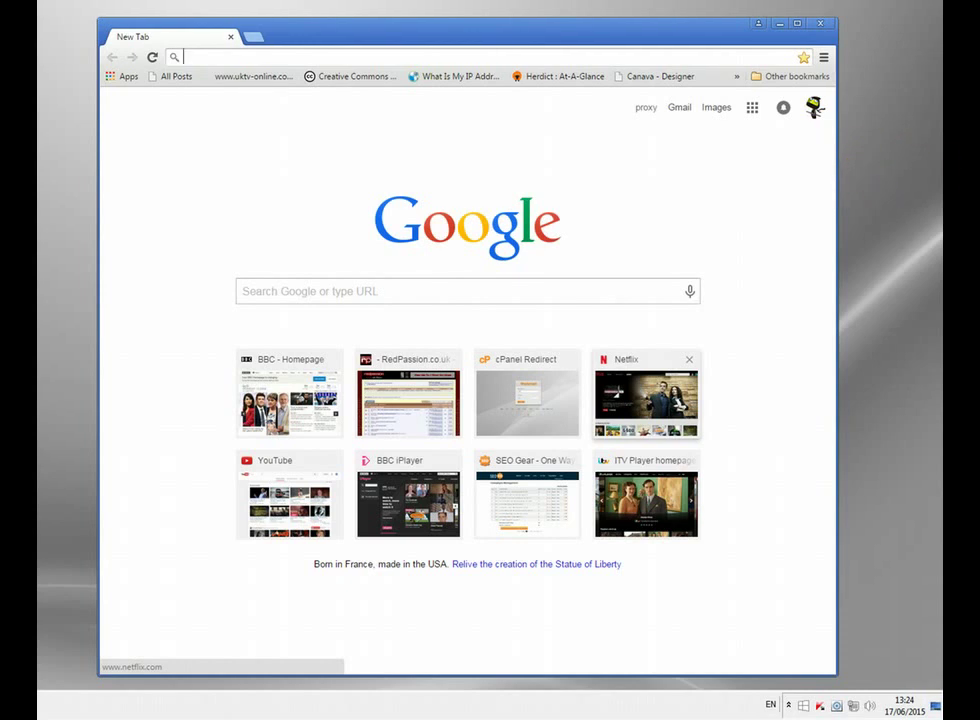
Load hulu.com in Chrome and open the Trending Now clip "Slow Jam the News With Jeb Bush"
{"action": "type", "text": "hulu.com"}
{"action": "key", "text": "Return"}
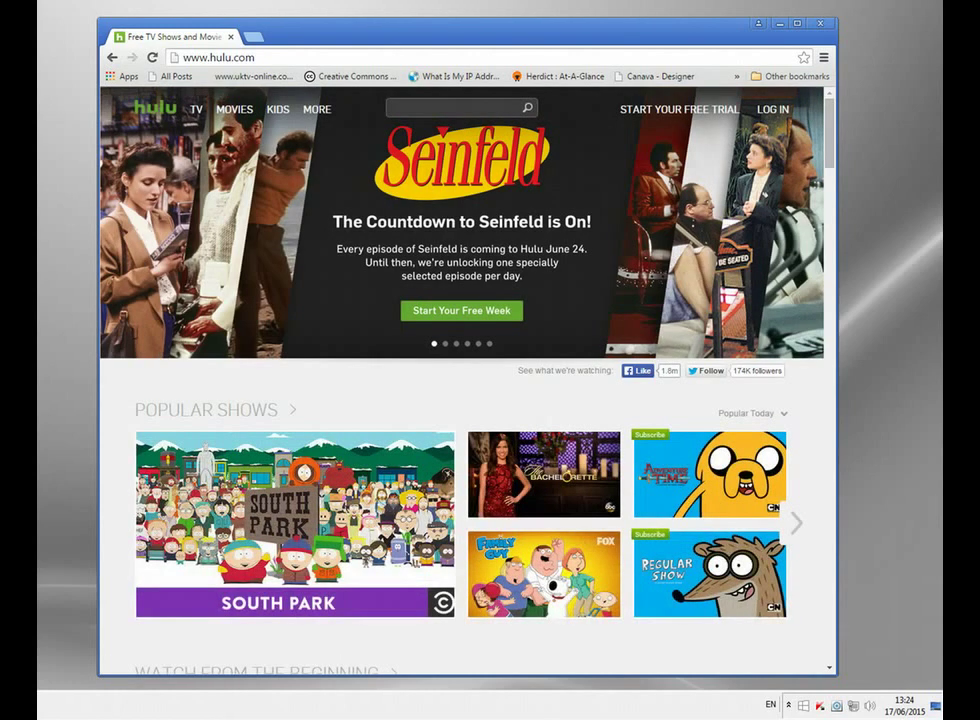
{"action": "scroll", "coordinate": [530, 278], "scroll_direction": "down", "scroll_amount": 3}
{"action": "scroll", "coordinate": [540, 282], "scroll_direction": "down", "scroll_amount": 3}
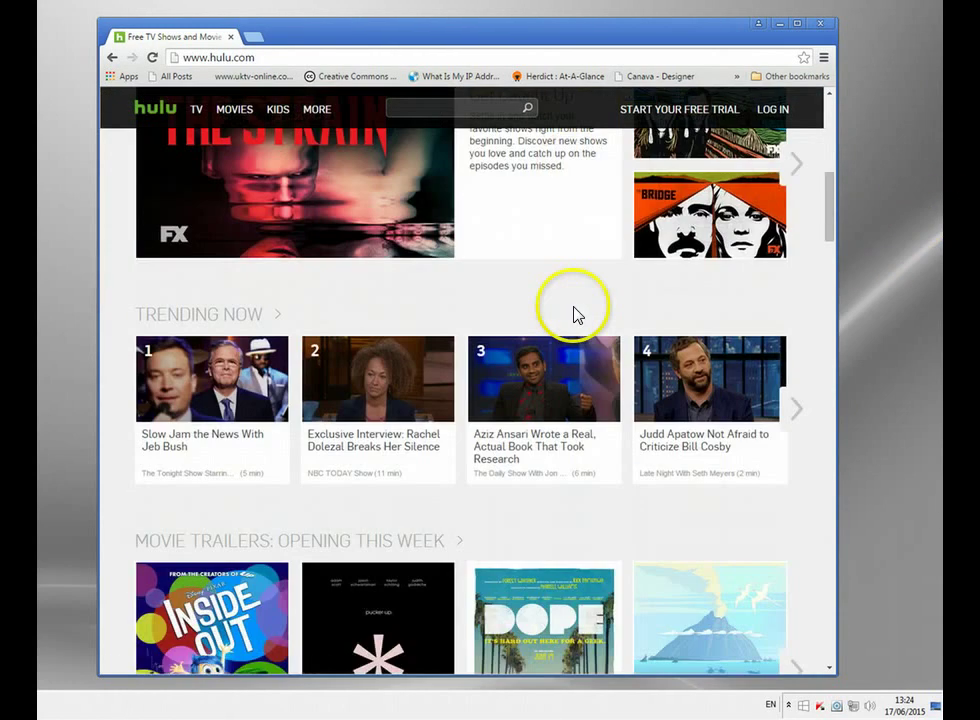
{"action": "left_click", "coordinate": [203, 386]}
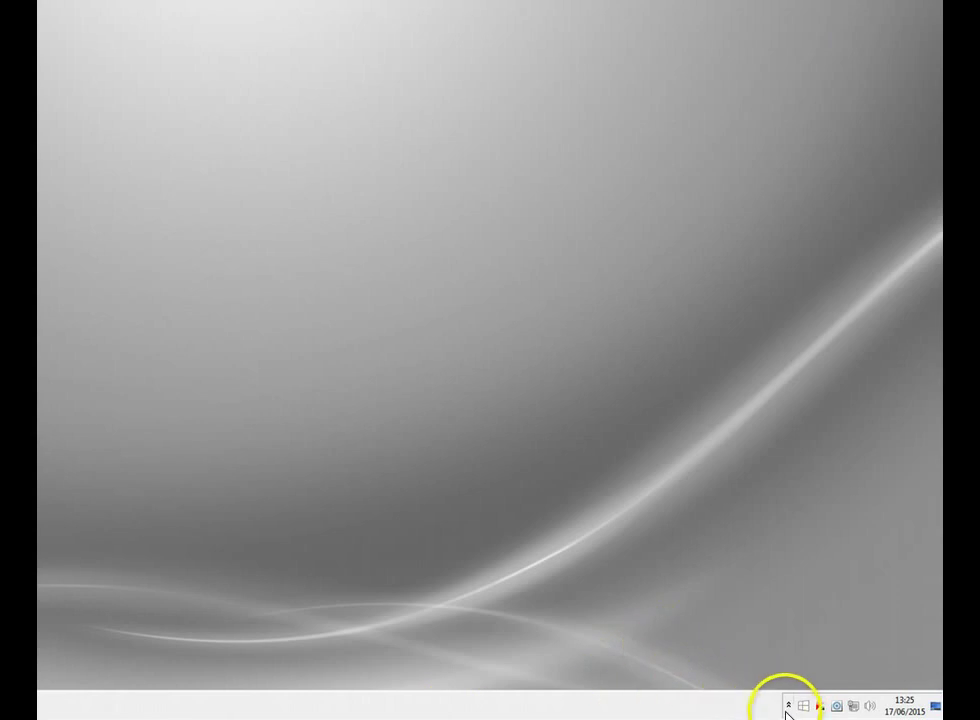
Switch to Identity Cloaker, running in the background, and reposition its window on the desktop
{"action": "left_click", "coordinate": [789, 707]}
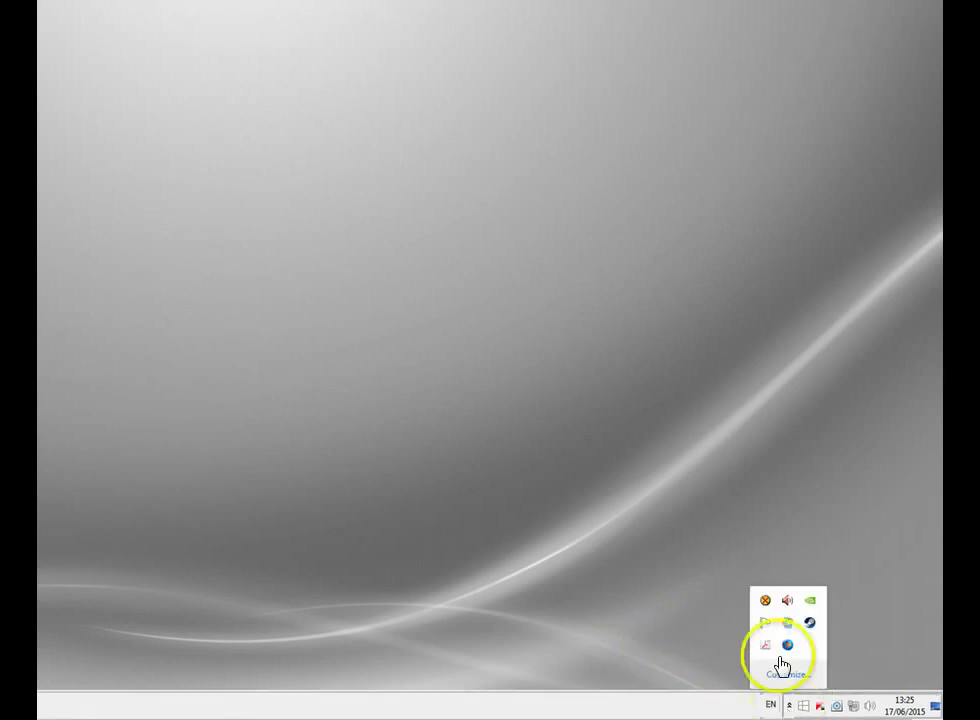
{"action": "left_click", "coordinate": [765, 602]}
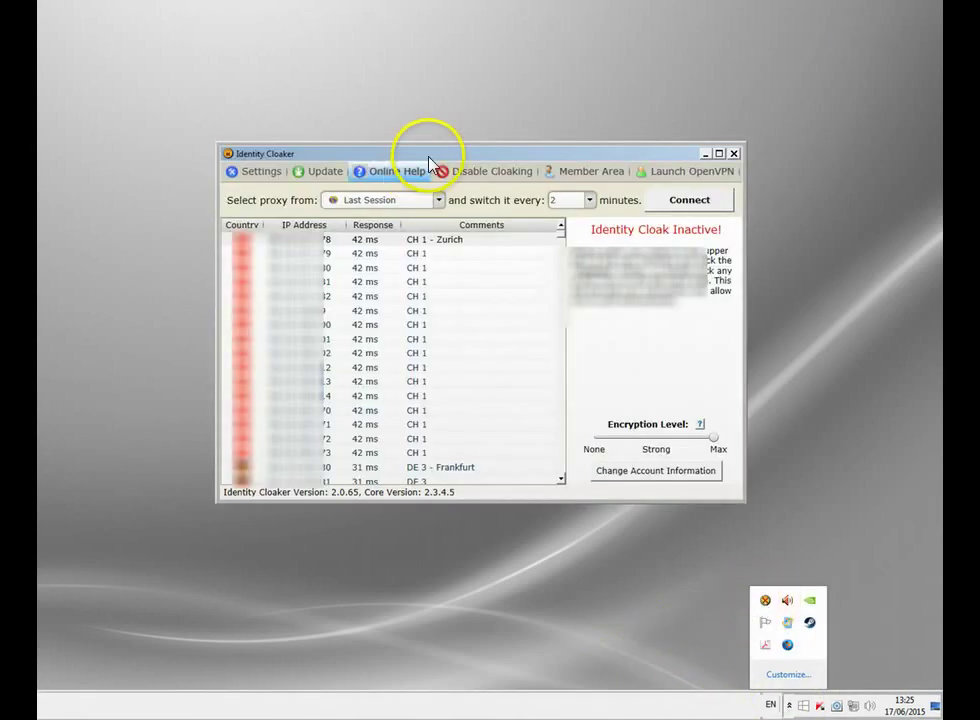
{"action": "left_click_drag", "start_coordinate": [425, 158], "coordinate": [402, 159]}
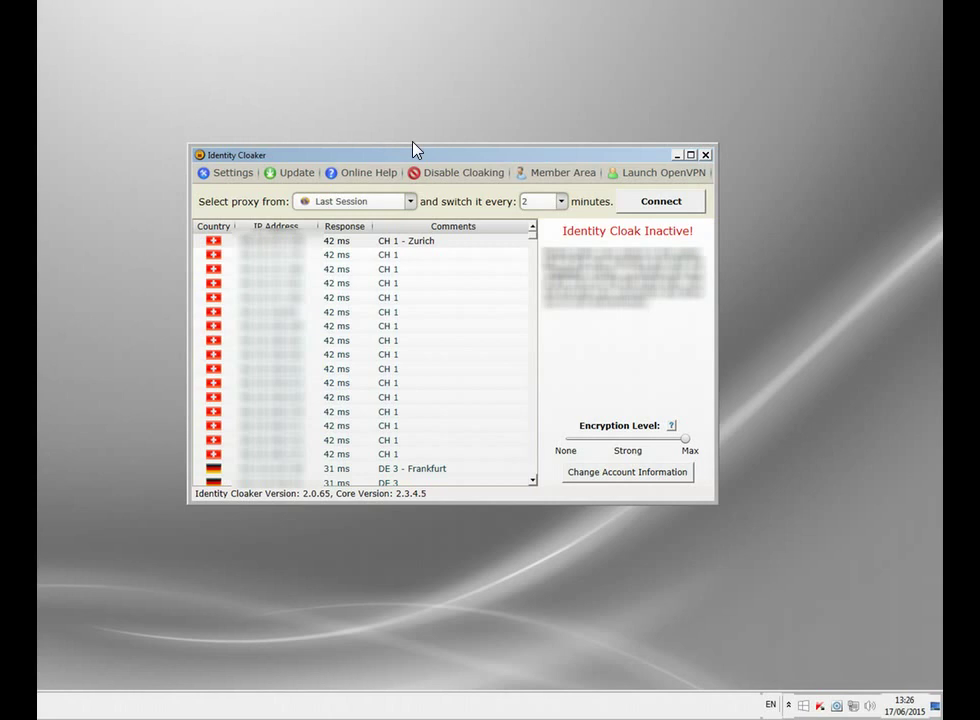
Look through the available proxy servers by country, and return to the start of the list
{"action": "left_click", "coordinate": [533, 247]}
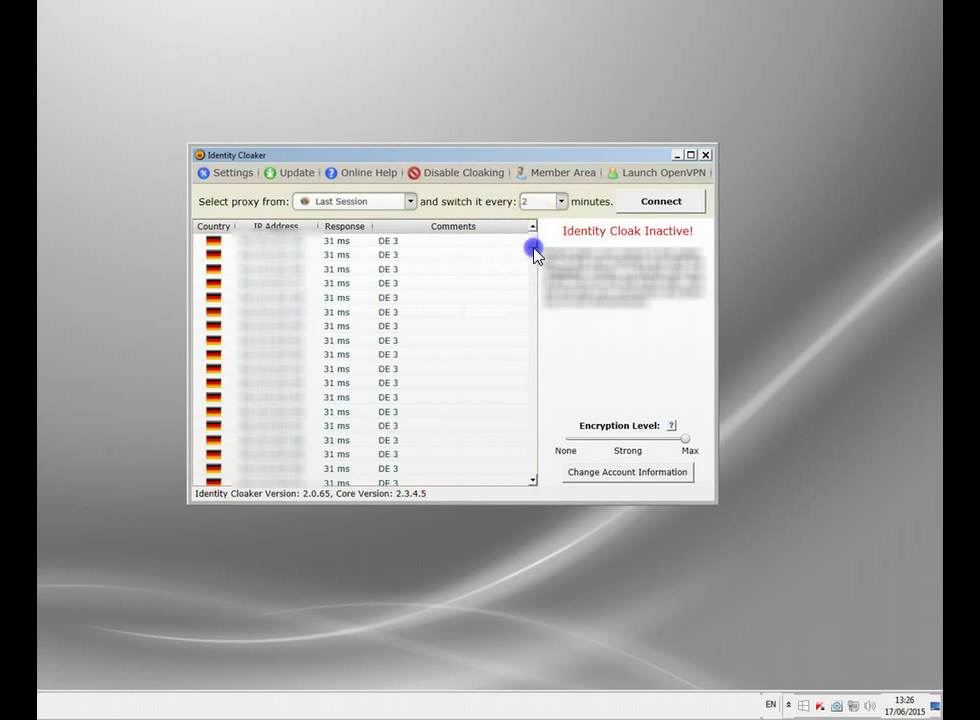
{"action": "scroll", "coordinate": [533, 252], "scroll_direction": "down", "scroll_amount": 15}
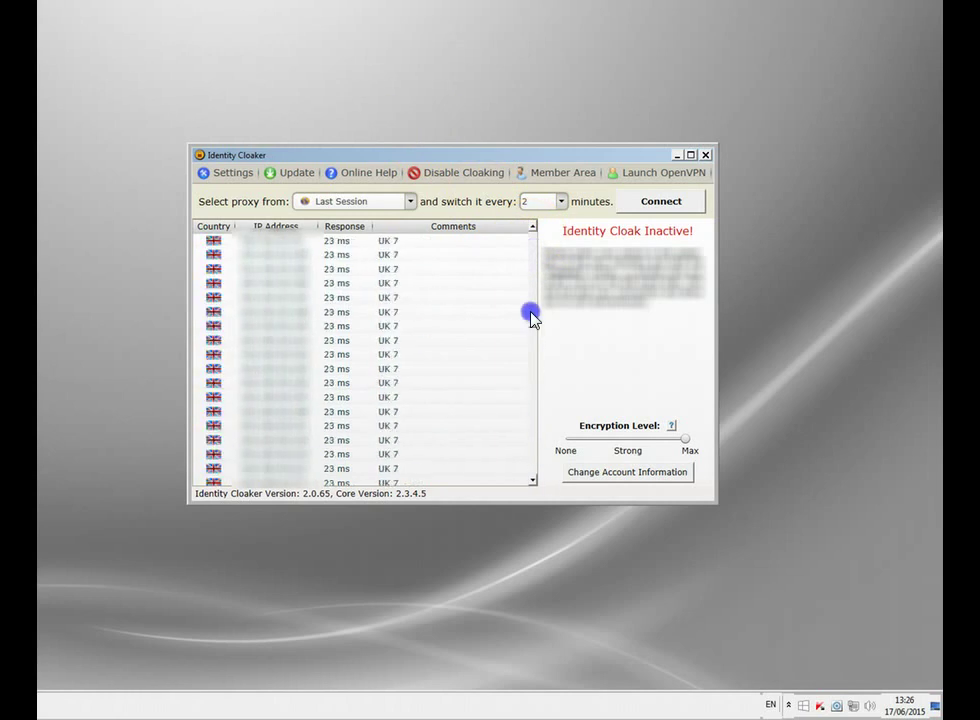
{"action": "left_click_drag", "start_coordinate": [531, 318], "coordinate": [525, 236]}
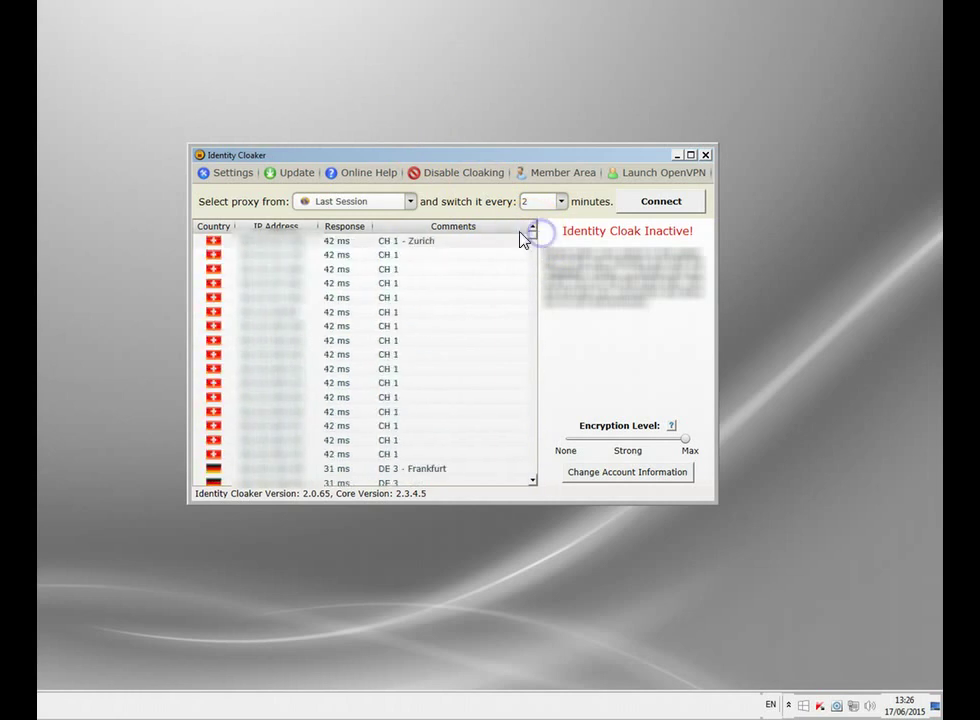
Set the proxy switching interval to 0 minutes, connect to a US 4 proxy server and minimize Identity Cloaker
{"action": "left_click", "coordinate": [561, 201]}
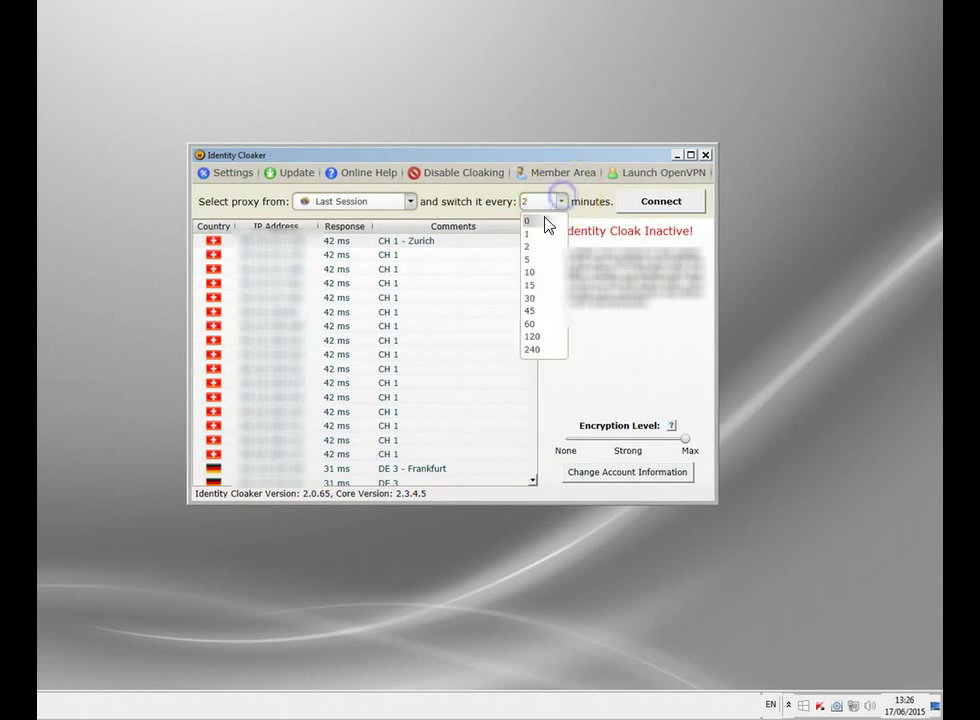
{"action": "left_click", "coordinate": [547, 225]}
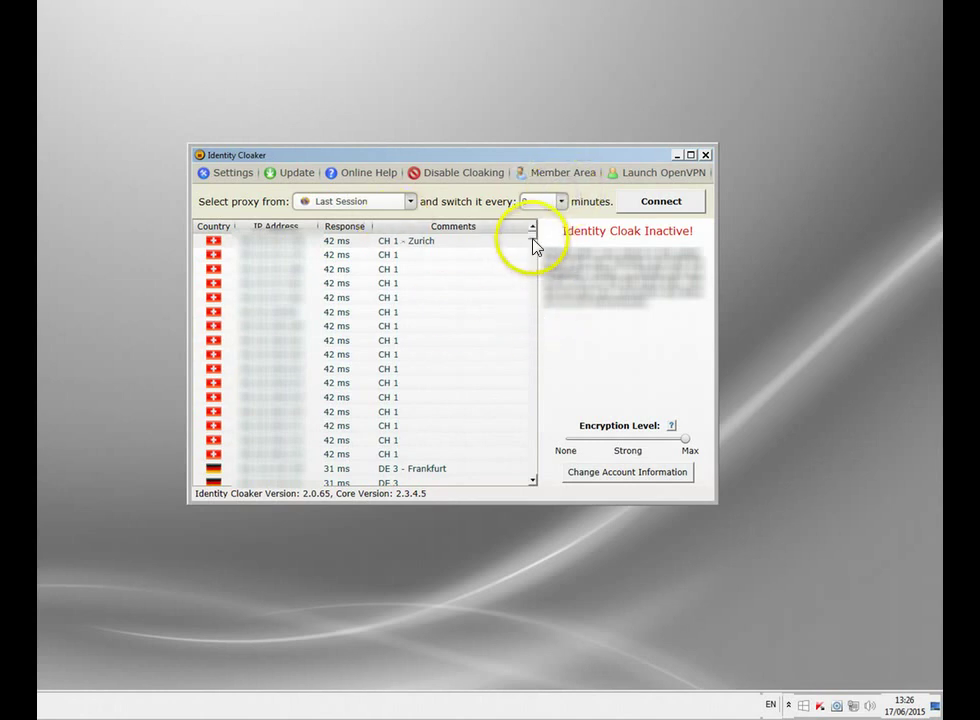
{"action": "left_click_drag", "start_coordinate": [532, 243], "coordinate": [545, 460]}
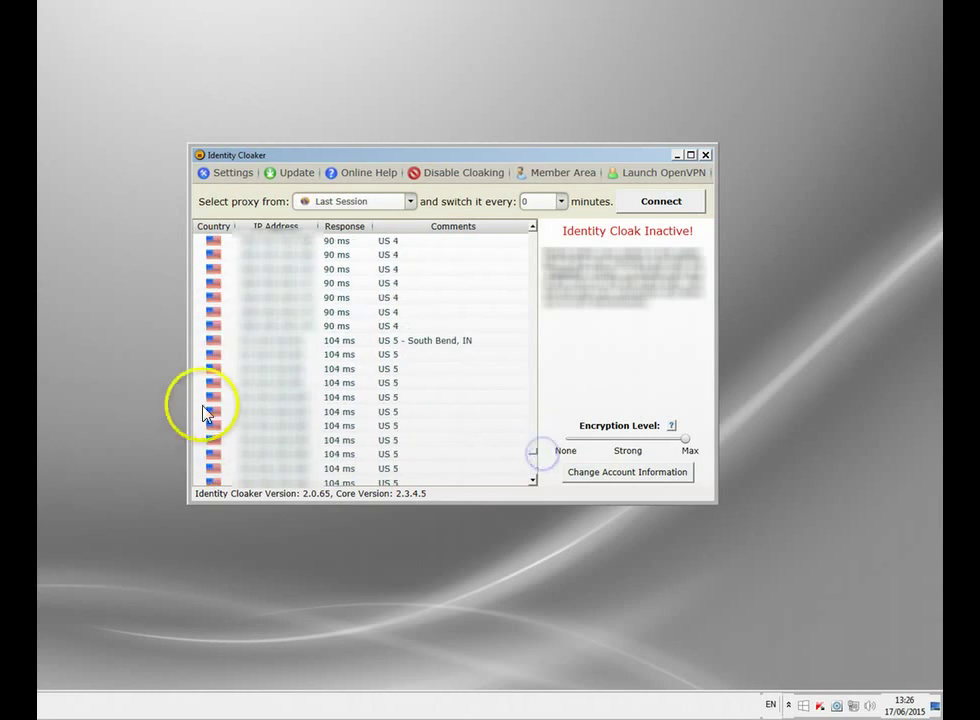
{"action": "left_click", "coordinate": [281, 314]}
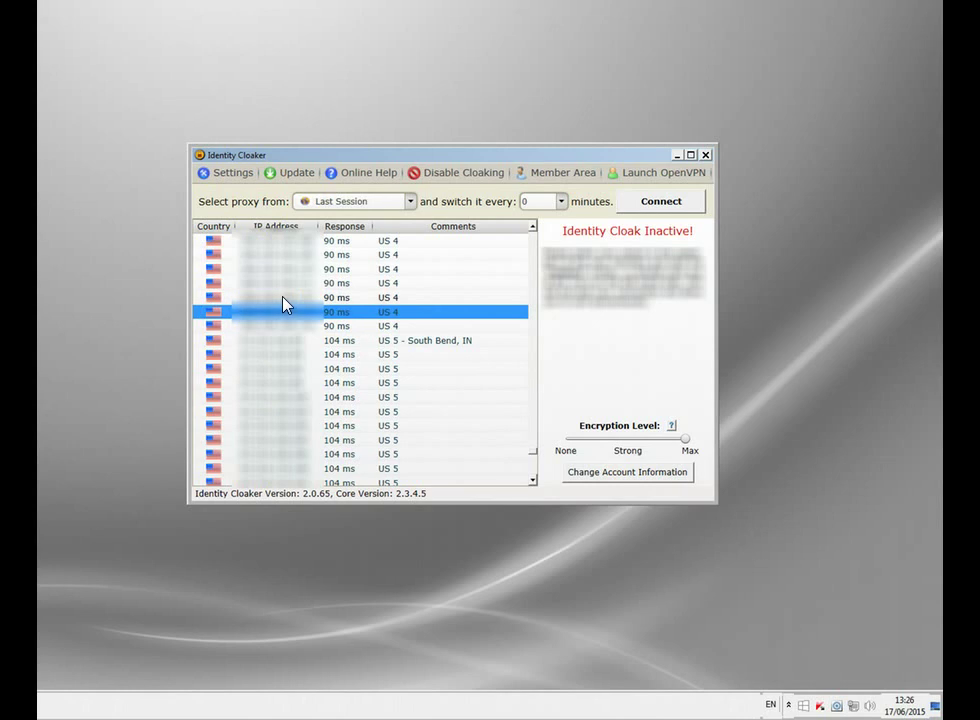
{"action": "double_click", "coordinate": [270, 310]}
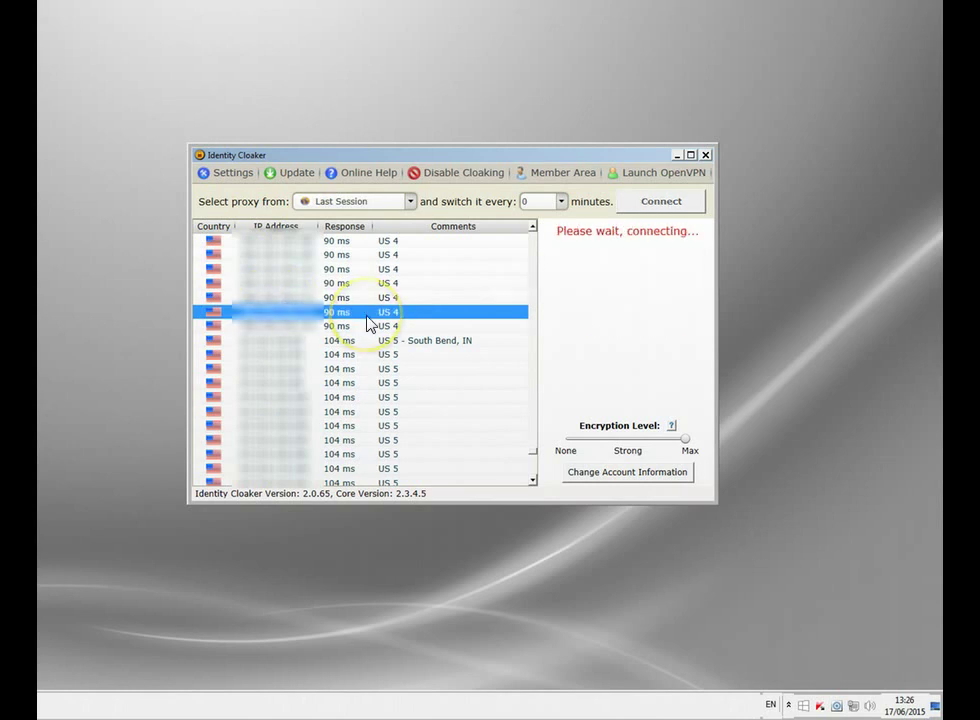
{"action": "left_click", "coordinate": [678, 156]}
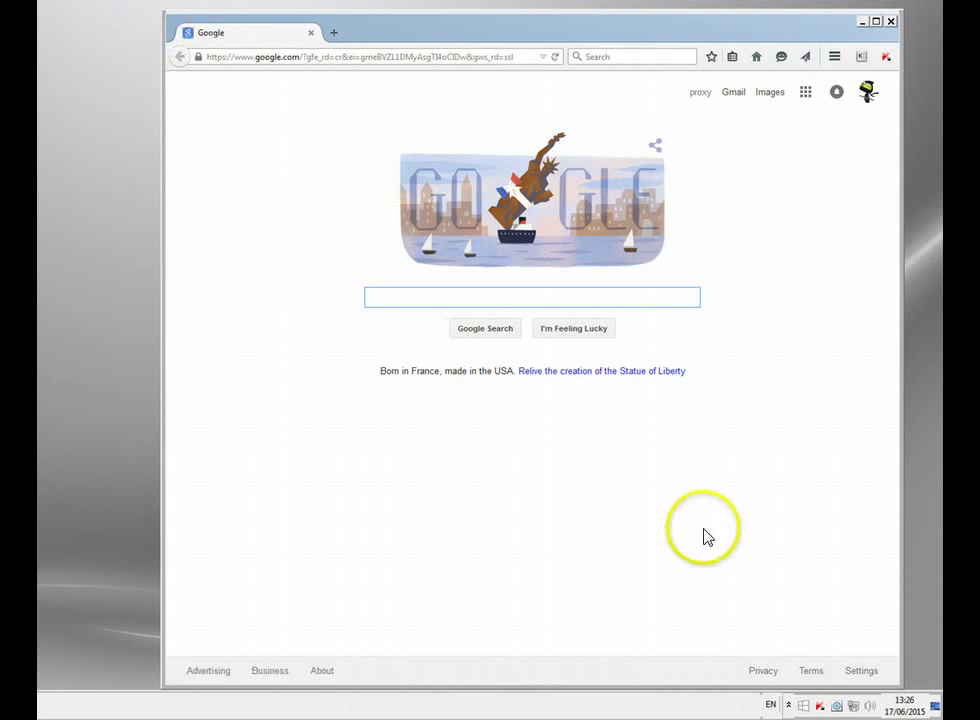
Load hulu.com in the Firefox window
{"action": "left_click", "coordinate": [258, 58]}
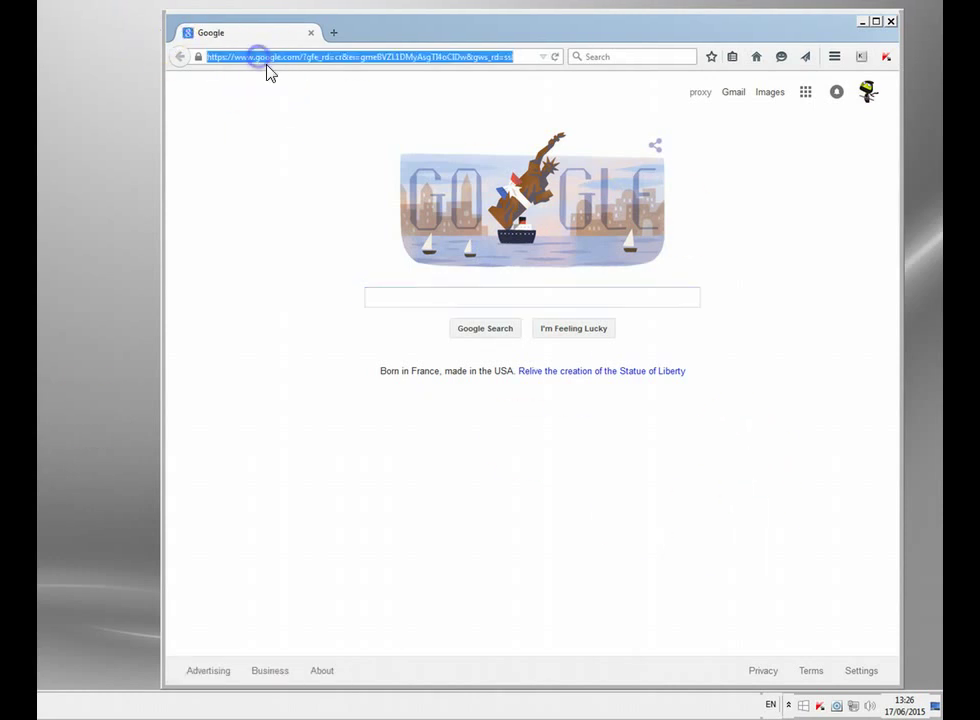
{"action": "type", "text": "hulu.com/"}
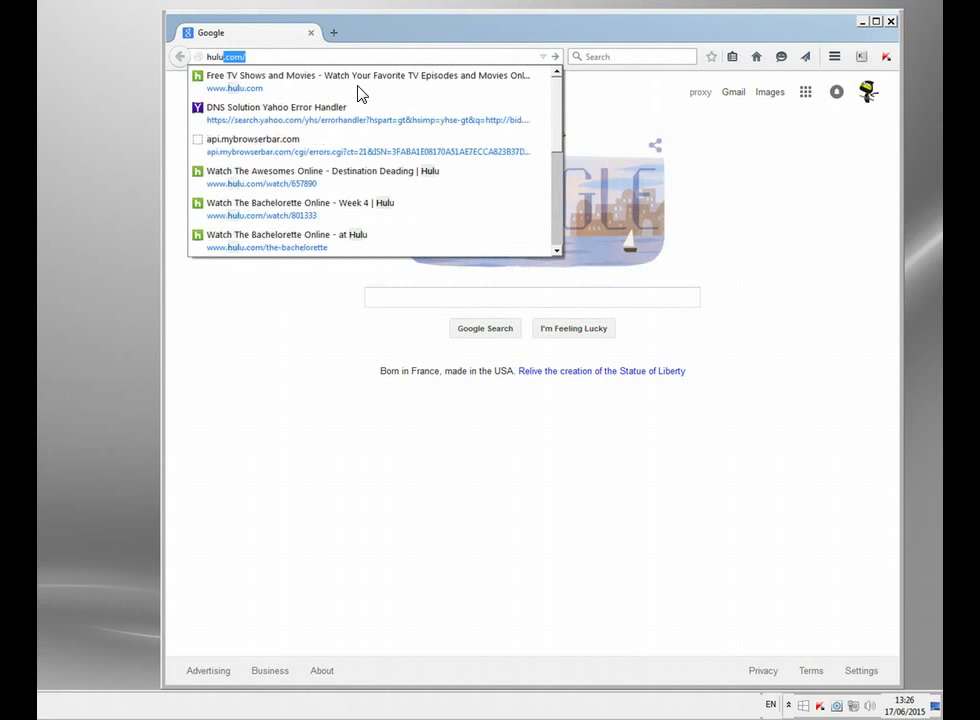
{"action": "key", "text": "Return"}
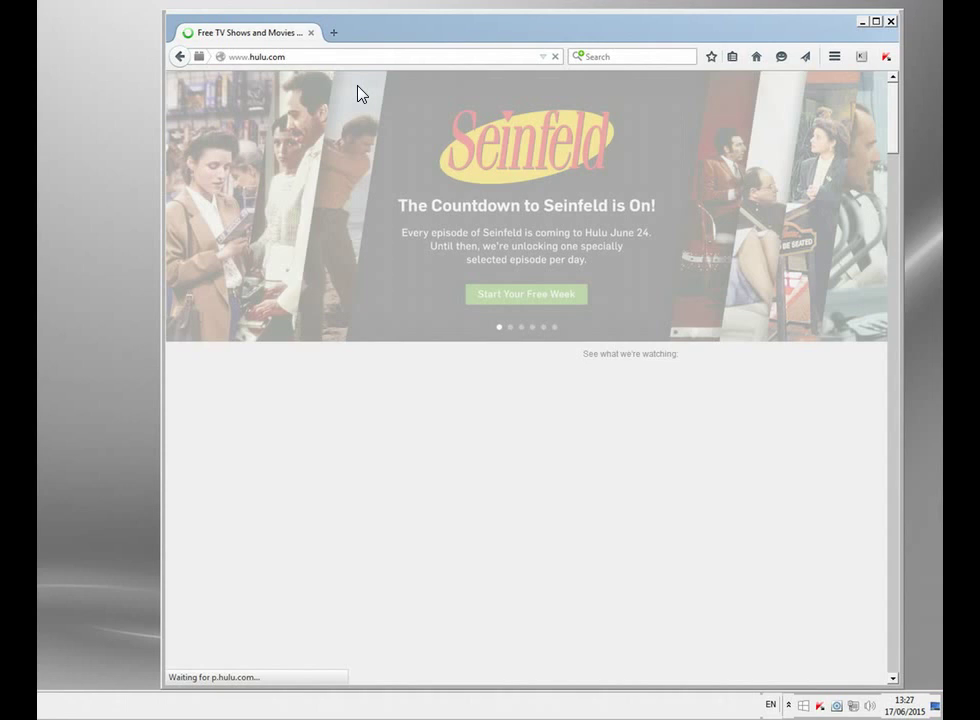
Play the Trending Now clip "Slow Jam the News With Jeb Bush" and pause it during the opening ad
{"action": "scroll", "coordinate": [510, 270], "scroll_direction": "down", "scroll_amount": 5}
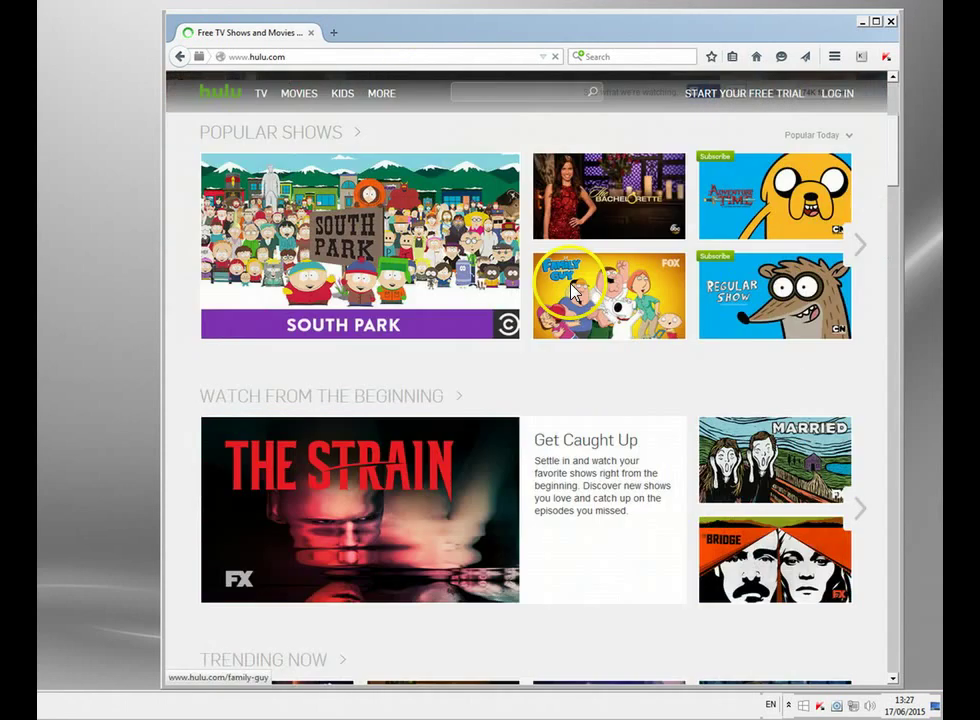
{"action": "scroll", "coordinate": [572, 290], "scroll_direction": "down", "scroll_amount": 5}
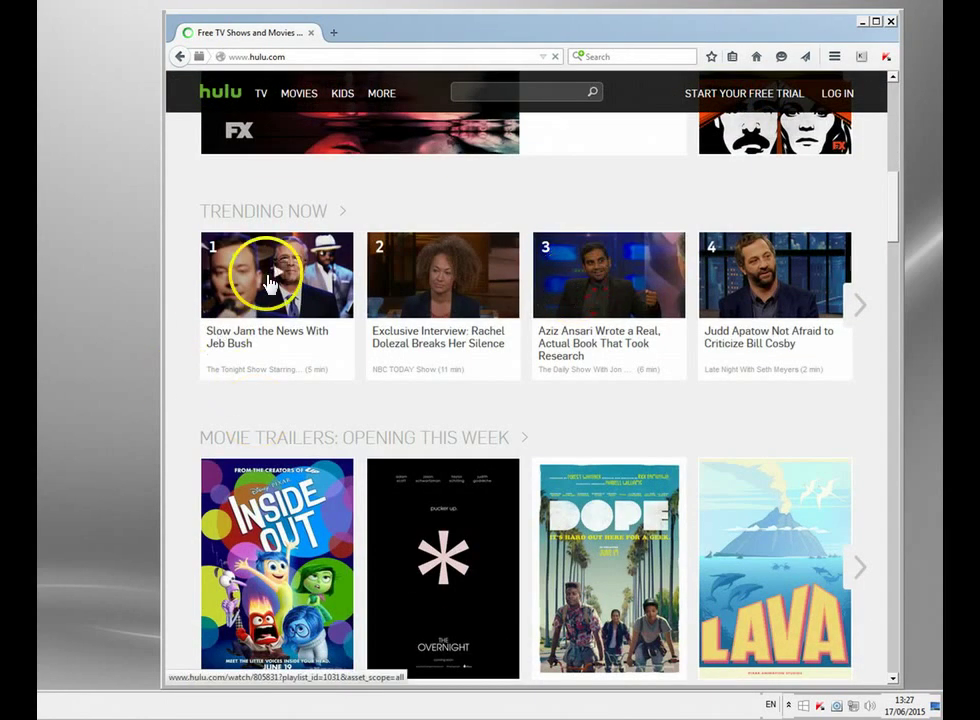
{"action": "mouse_move", "coordinate": [274, 280]}
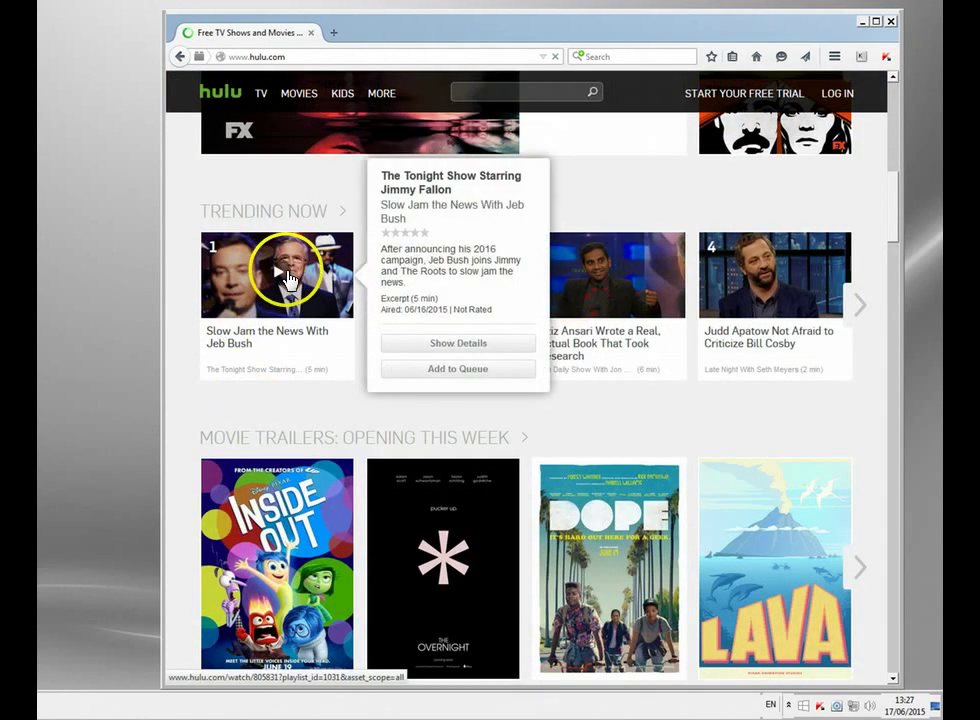
{"action": "left_click", "coordinate": [286, 275]}
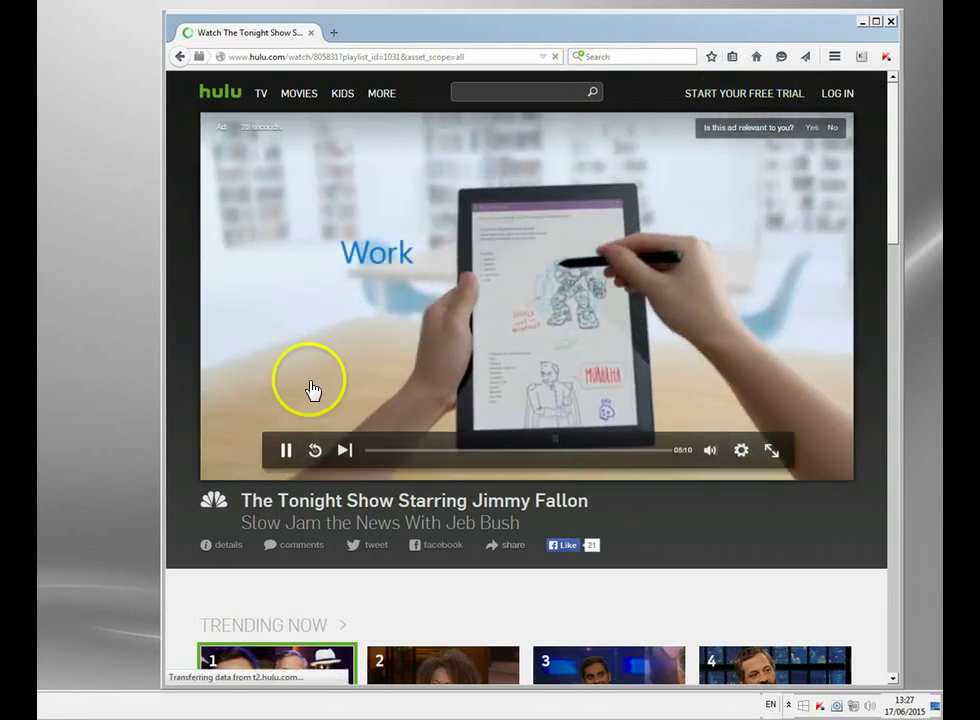
{"action": "left_click", "coordinate": [284, 462]}
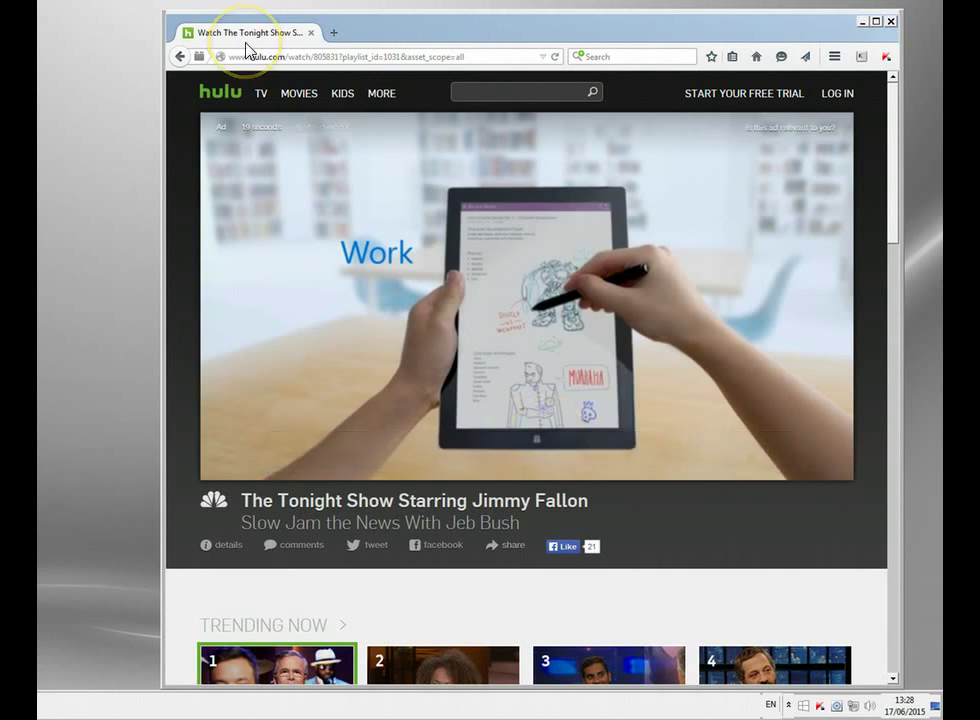
{"action": "left_click", "coordinate": [277, 42]}
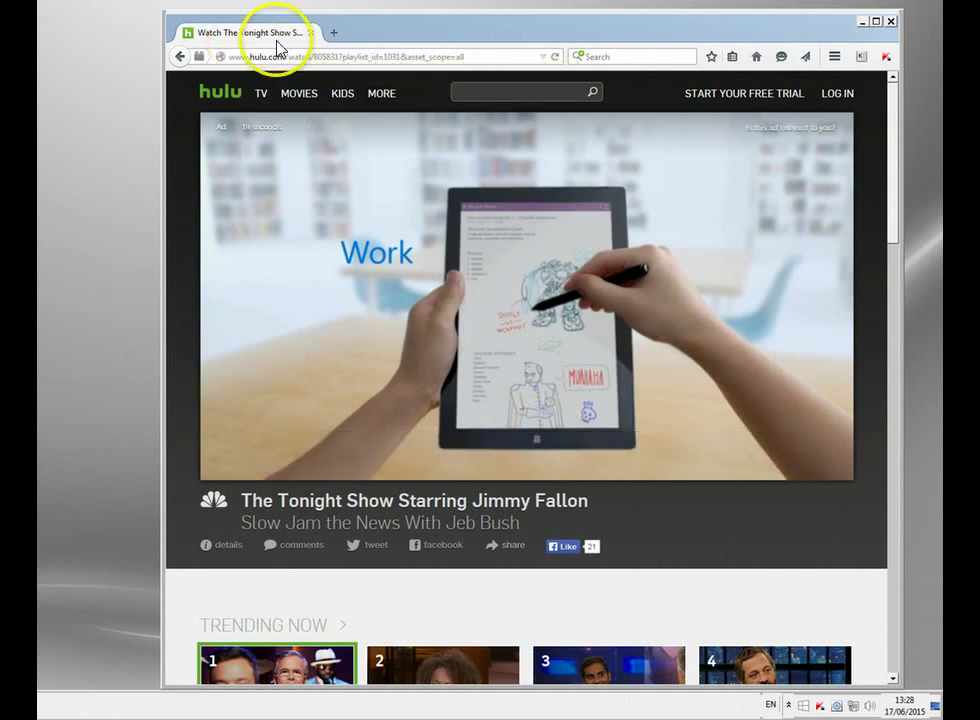